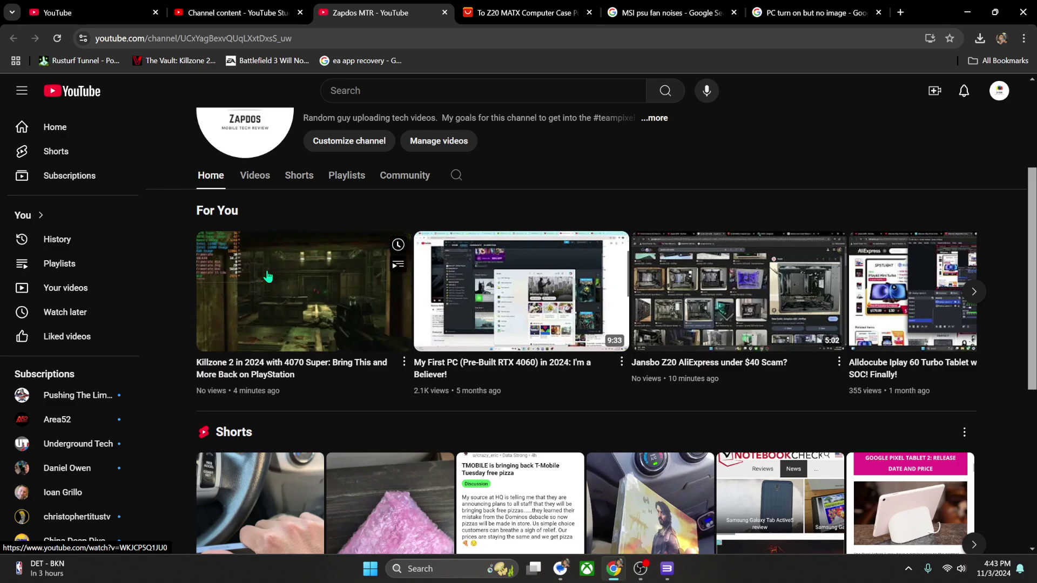
pyautogui.scroll(3, 468, 309)
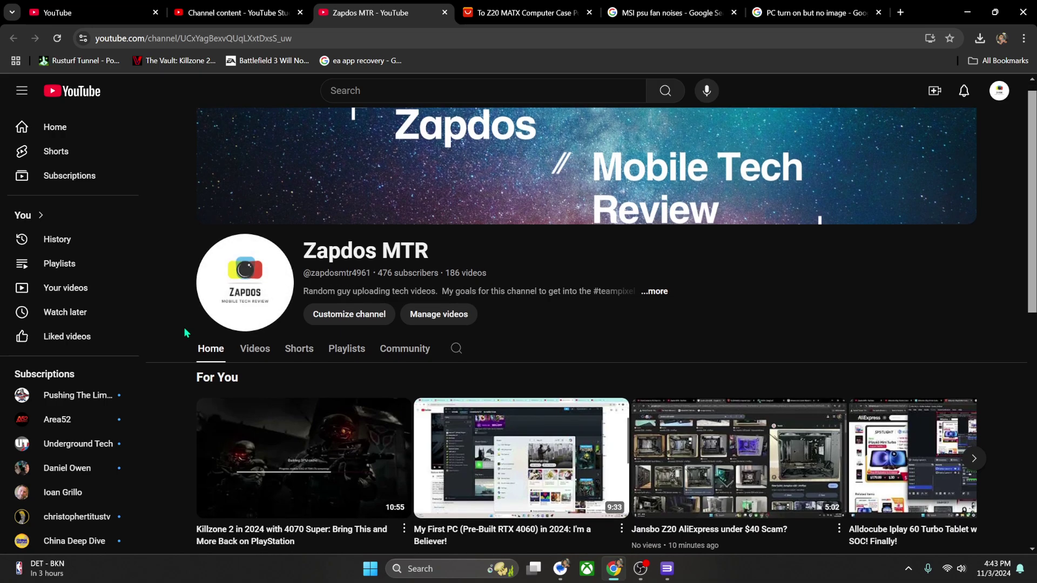
pyautogui.scroll(-3, 183, 332)
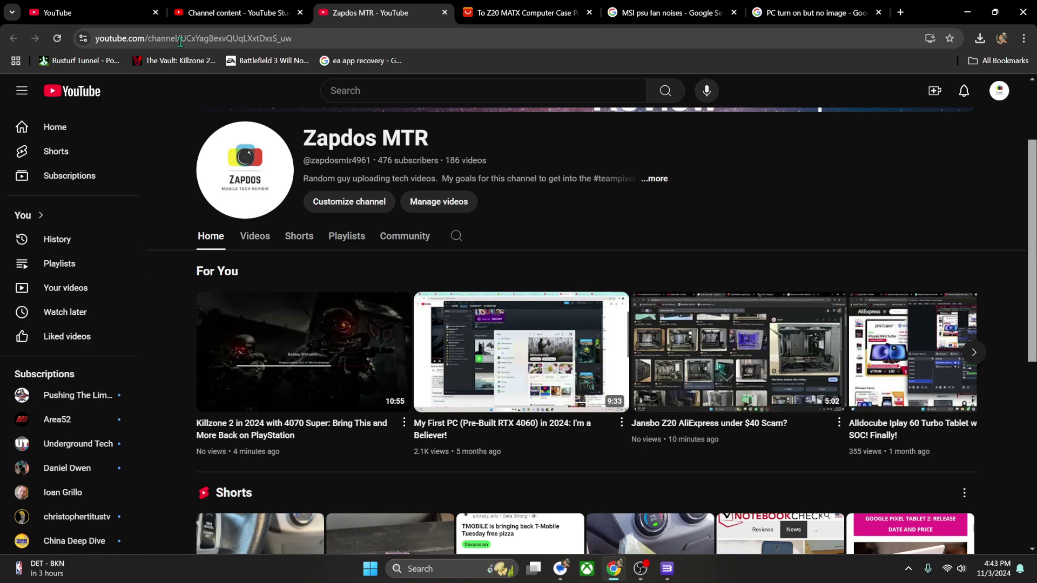
pyautogui.scroll(-3, 338, 273)
pyautogui.scroll(3, 361, 314)
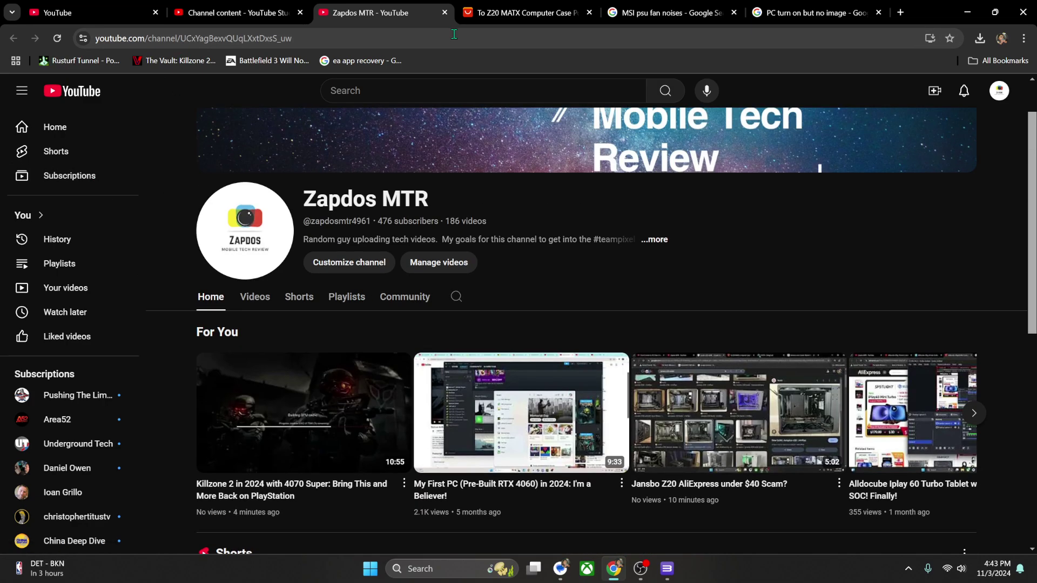
# Flip through the AliExpress case, YouTube Studio, YouTube home and Zapdos MTR tabs
pyautogui.click(522, 12)
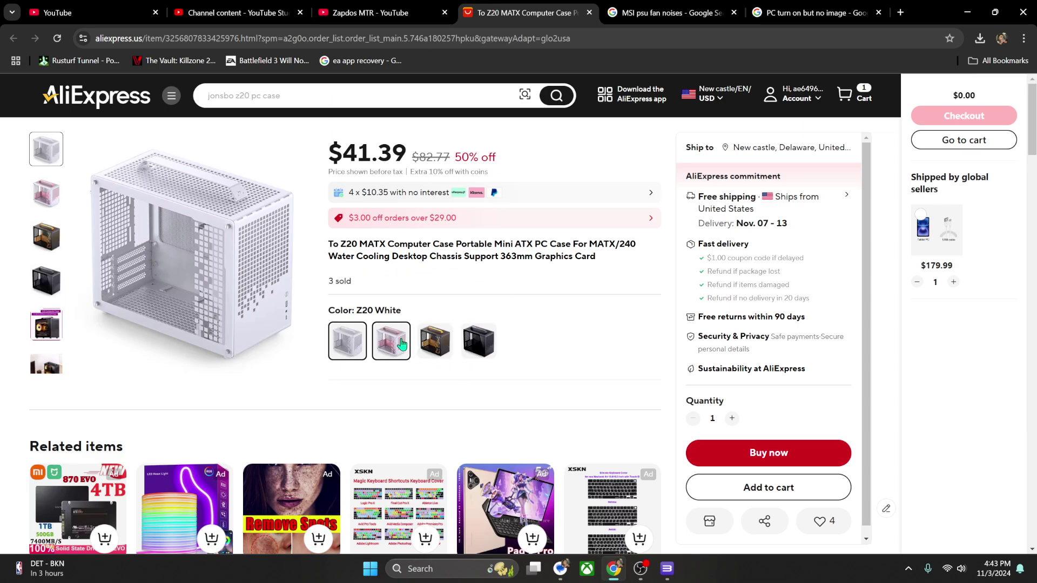
pyautogui.click(244, 13)
pyautogui.click(85, 12)
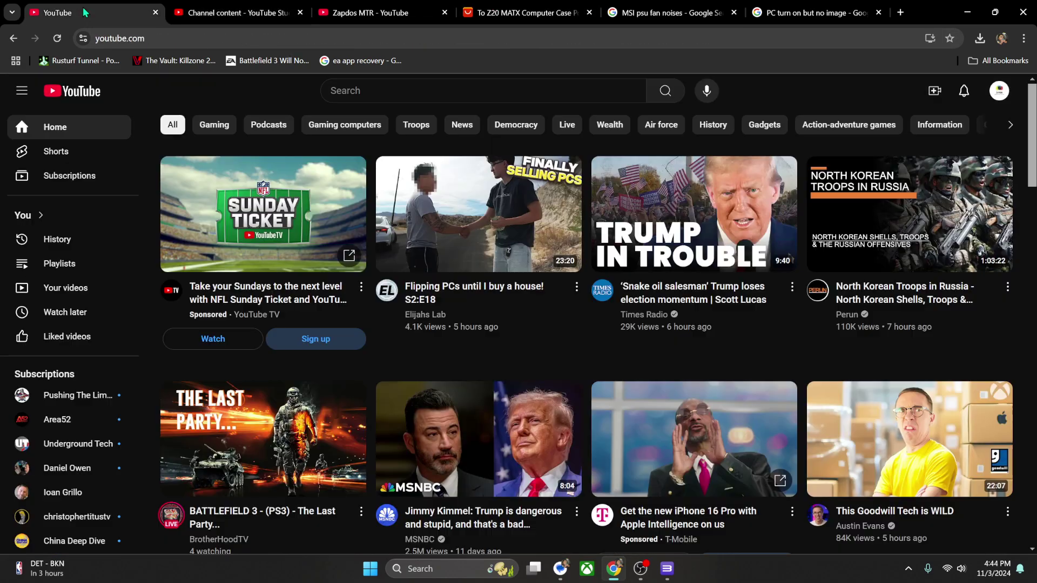
pyautogui.click(358, 7)
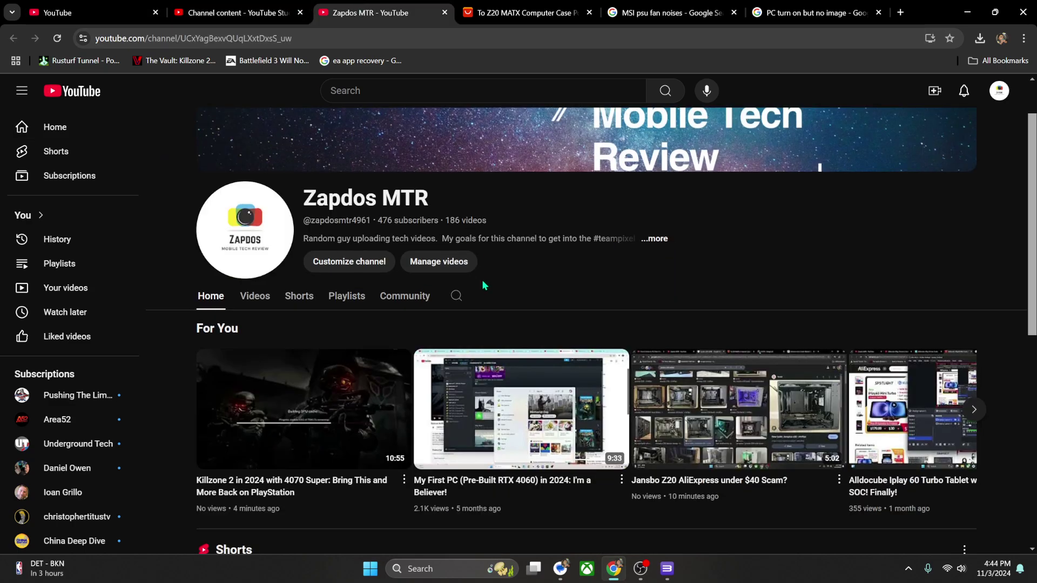
pyautogui.scroll(-3, 315, 335)
pyautogui.scroll(3, 316, 335)
pyautogui.scroll(-2, 361, 346)
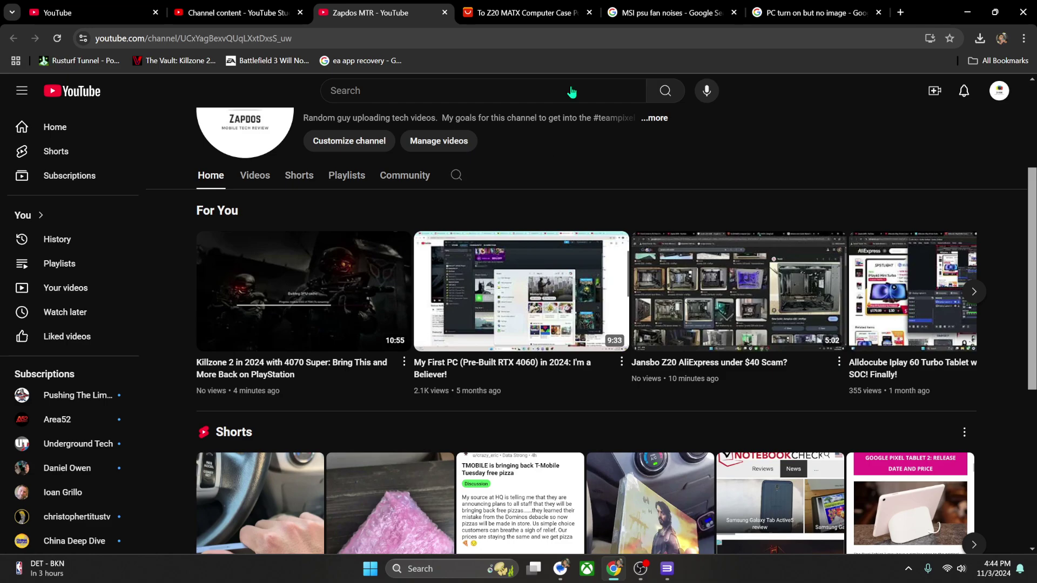
pyautogui.click(545, 9)
# Search 'MSI psu 750' in images and preview the MSI MPG A750GF power supply
pyautogui.hotkey('ctrl', 'Tab')
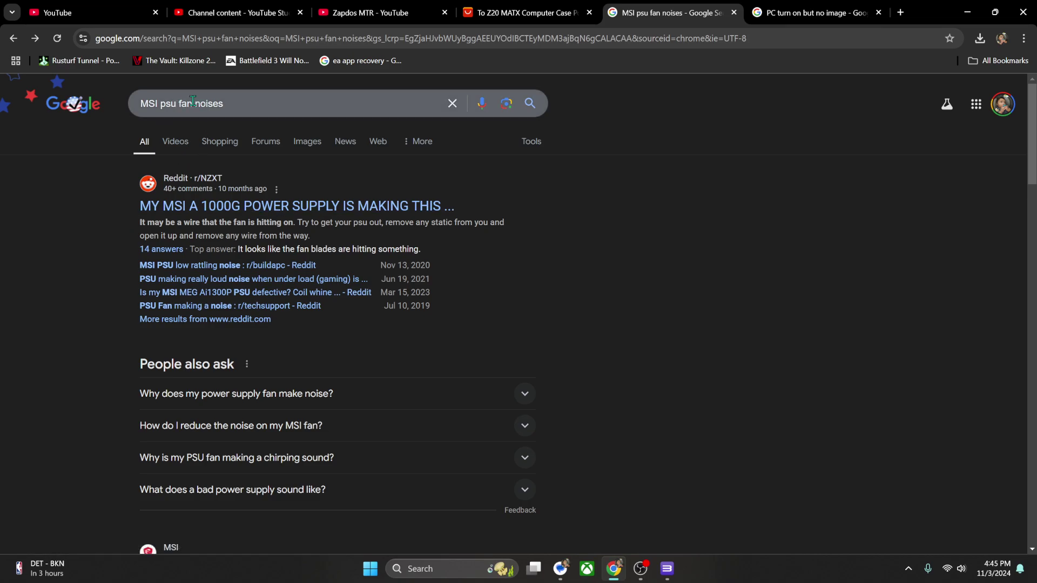
pyautogui.moveTo(224, 103); pyautogui.dragTo(179, 103)
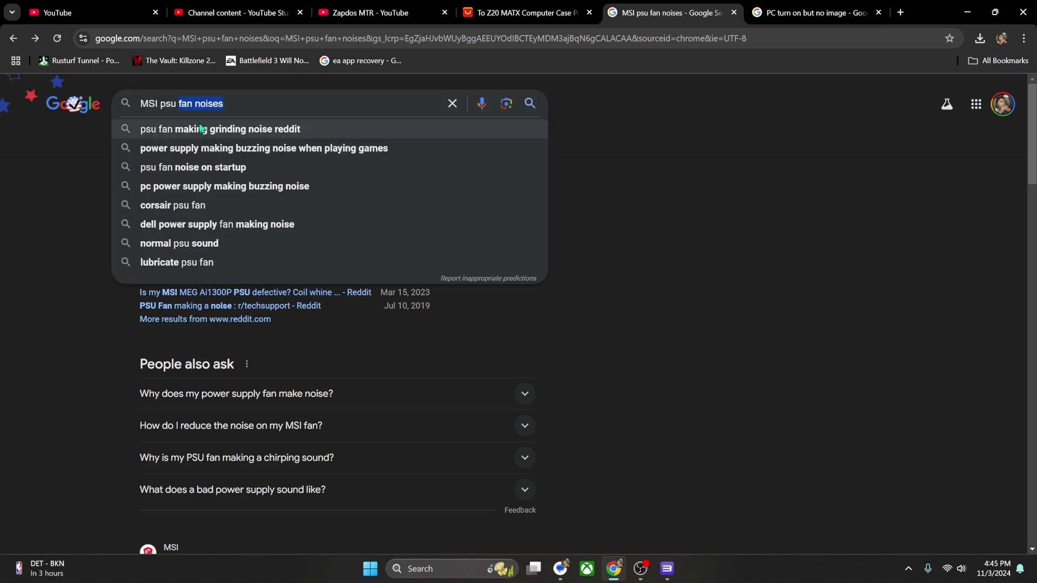
pyautogui.write('750')
pyautogui.press('Return')
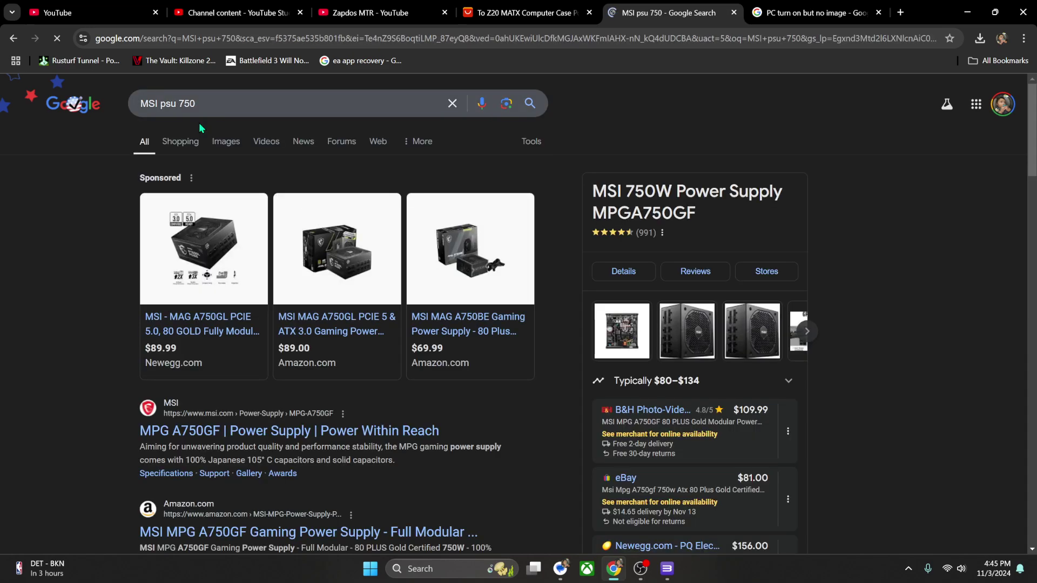
pyautogui.click(233, 143)
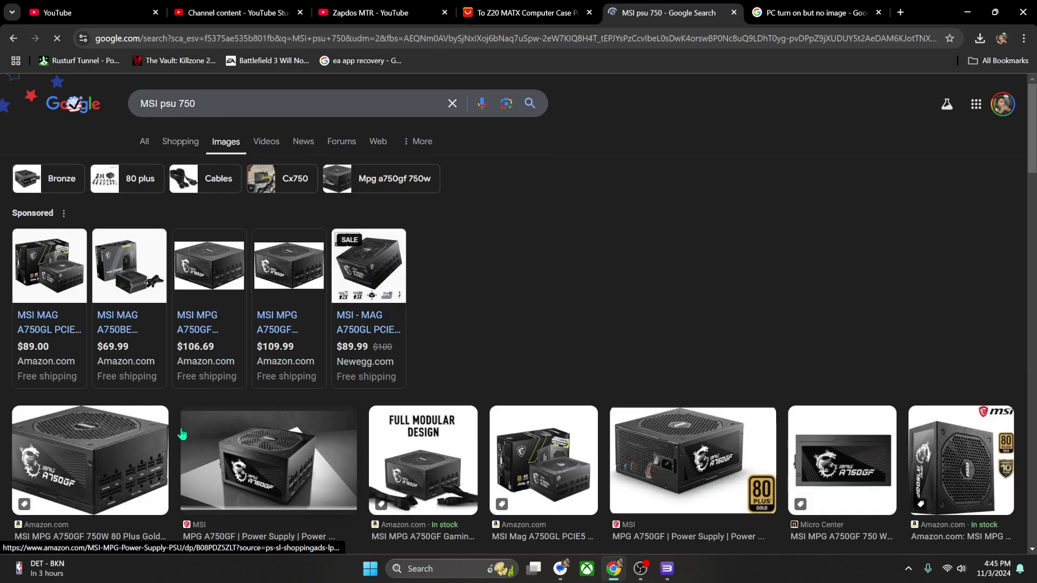
pyautogui.scroll(-2, 181, 434)
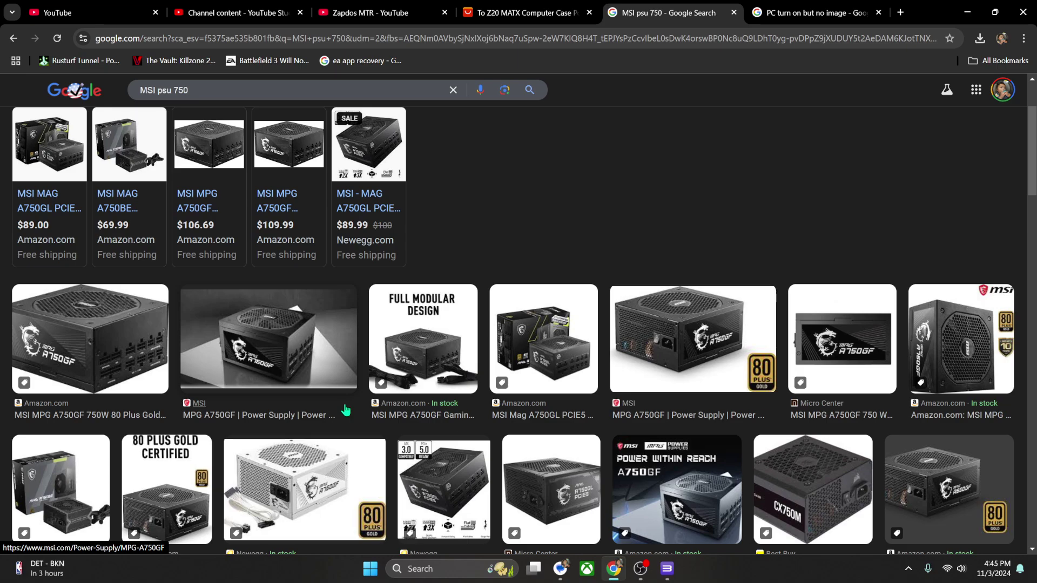
pyautogui.scroll(2, 349, 397)
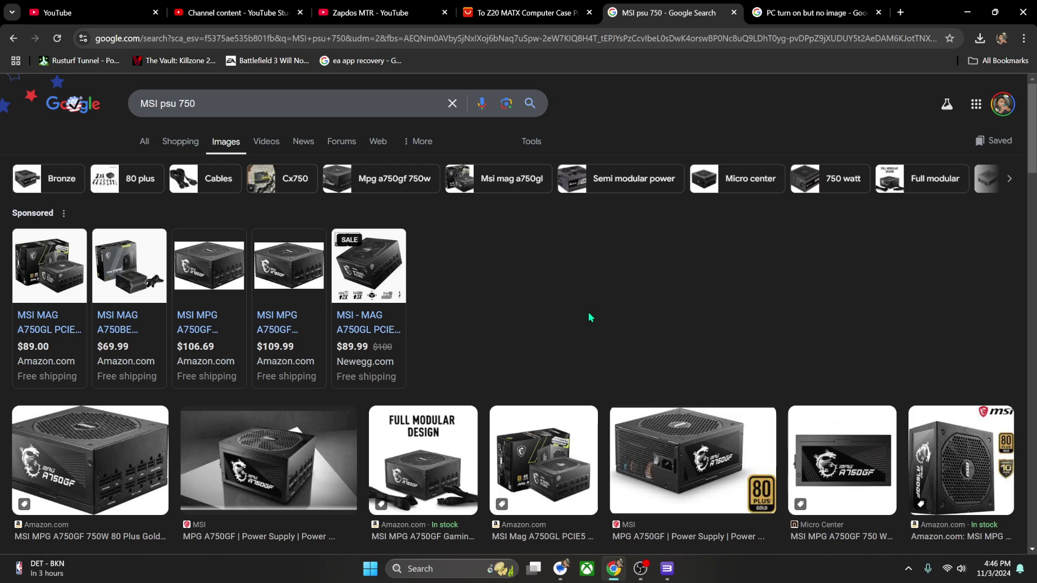
pyautogui.click(692, 458)
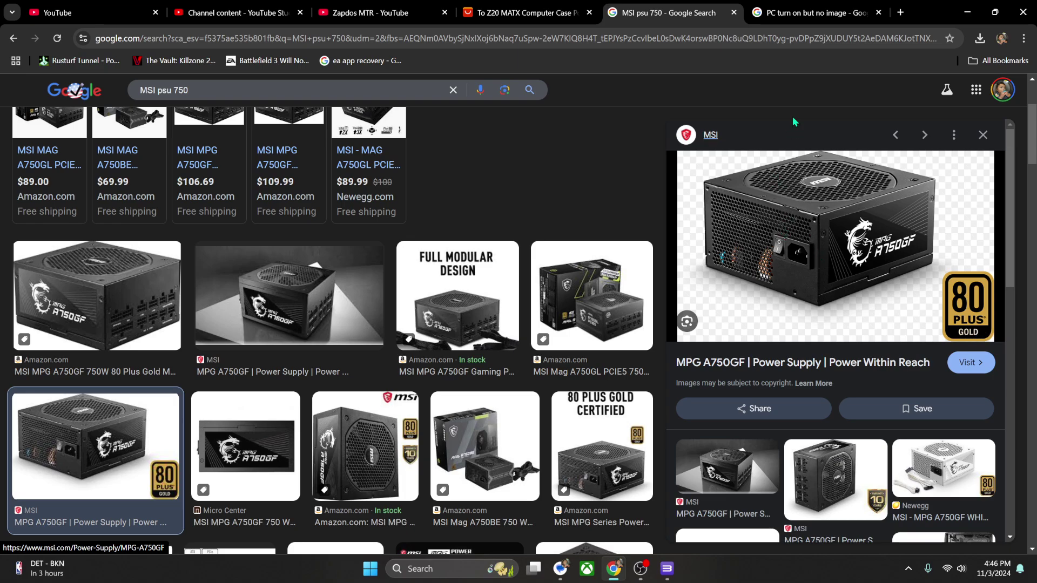
# Switch to the 'PC turn on but no image' image results tab
pyautogui.click(791, 14)
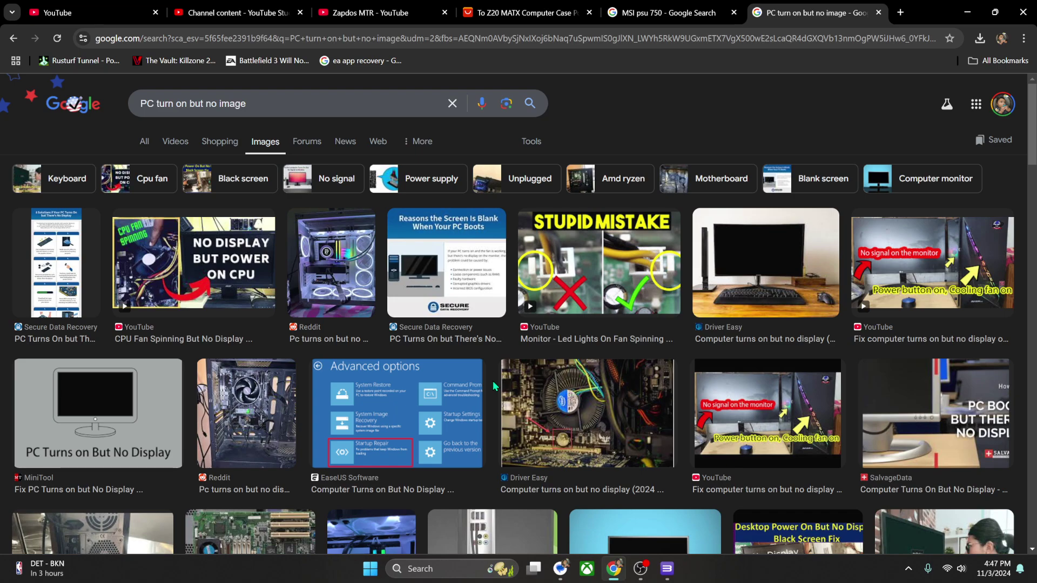
pyautogui.scroll(-3, 442, 358)
pyautogui.scroll(-1, 441, 358)
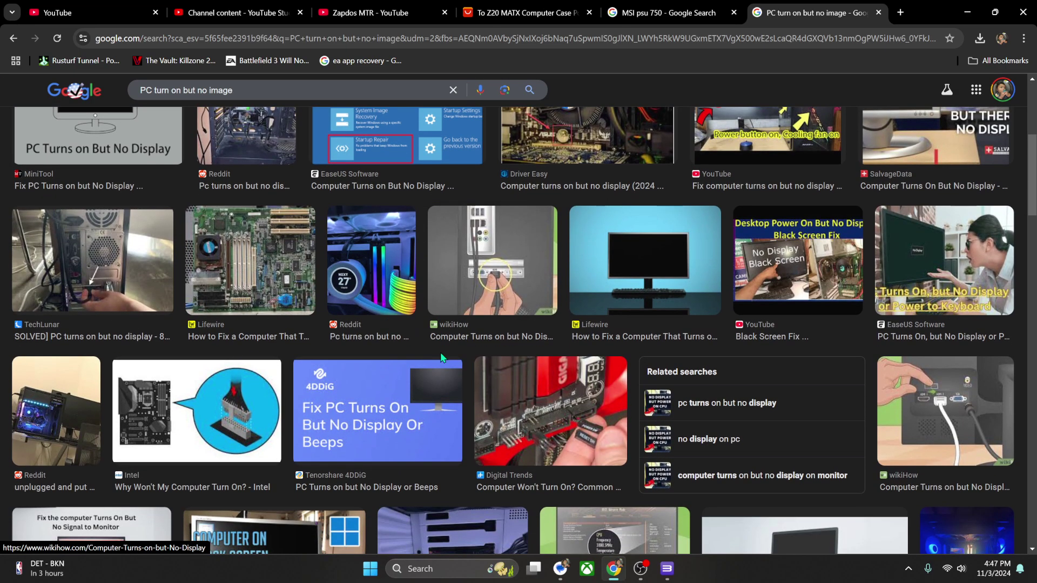
pyautogui.scroll(-1, 441, 358)
pyautogui.scroll(-1, 441, 358)
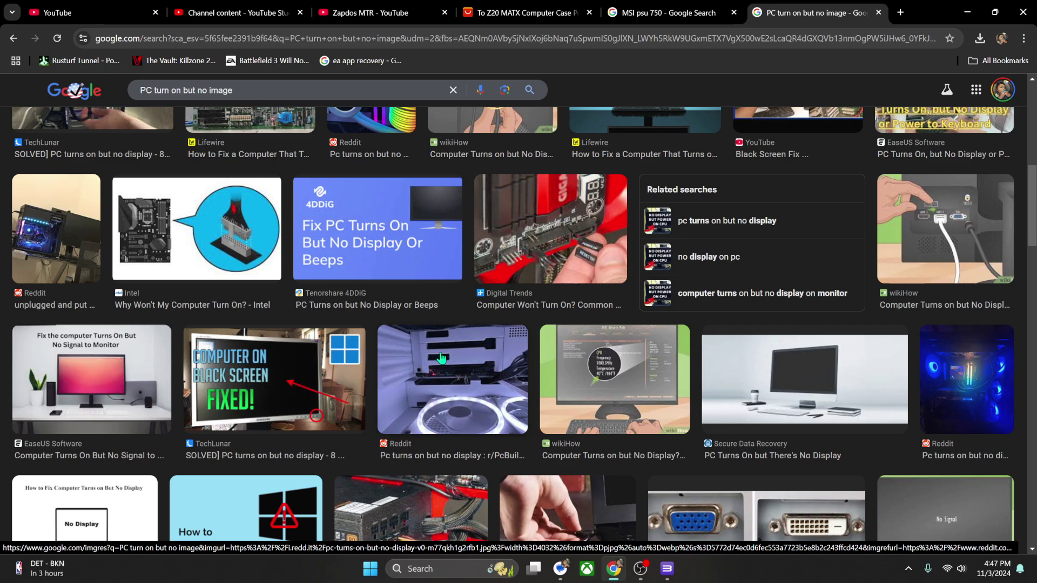
pyautogui.scroll(2, 441, 358)
# In a new tab, search 'jaws ram stick ddr5' and open the G.SKILL Ripjaws S5 64GB listing
pyautogui.click(904, 11)
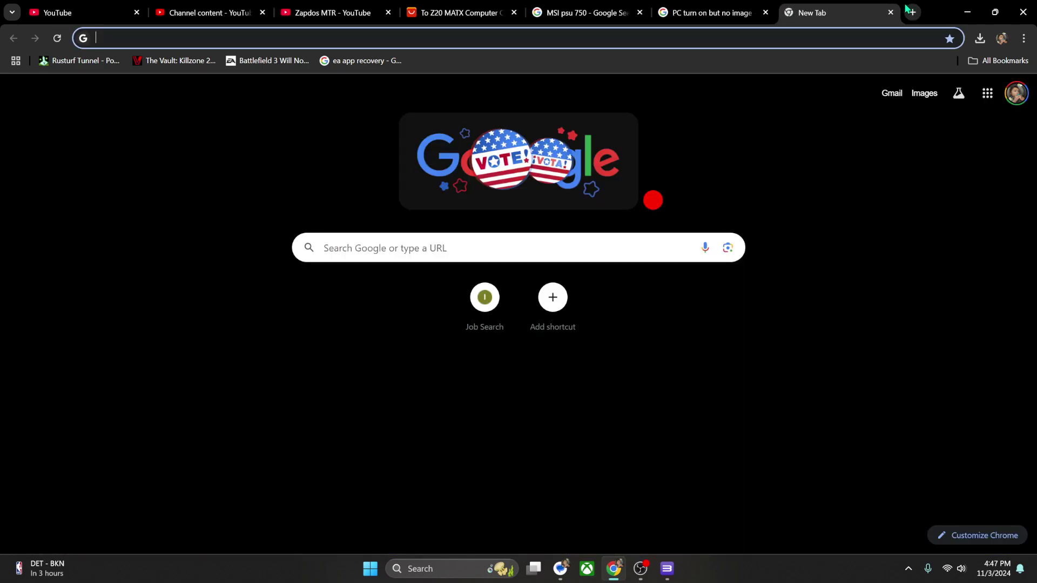
pyautogui.write('ript')
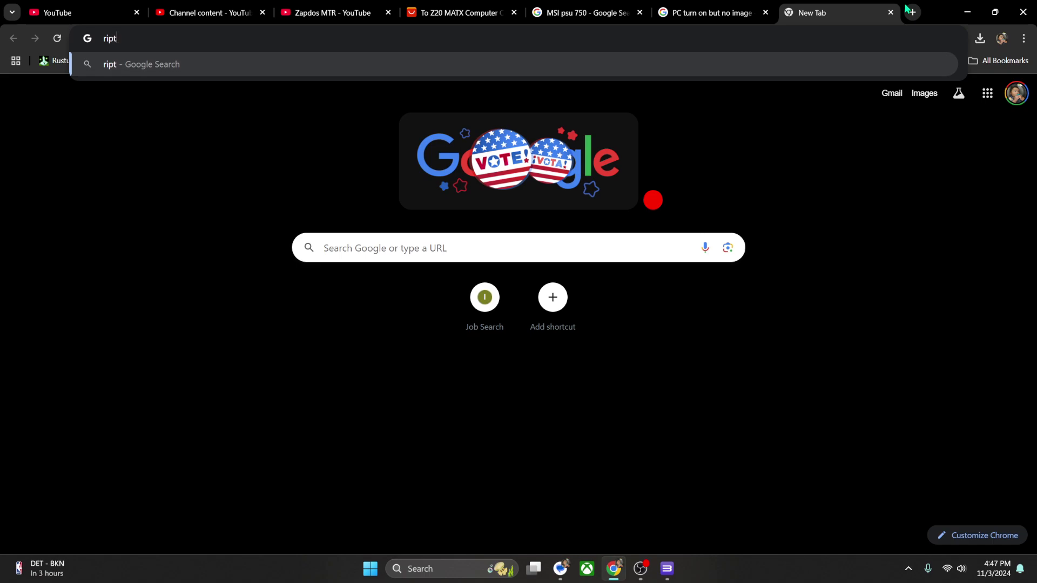
pyautogui.write('tide')
pyautogui.press('BackSpace')
pyautogui.press('BackSpace')
pyautogui.press('BackSpace')
pyautogui.press('BackSpace')
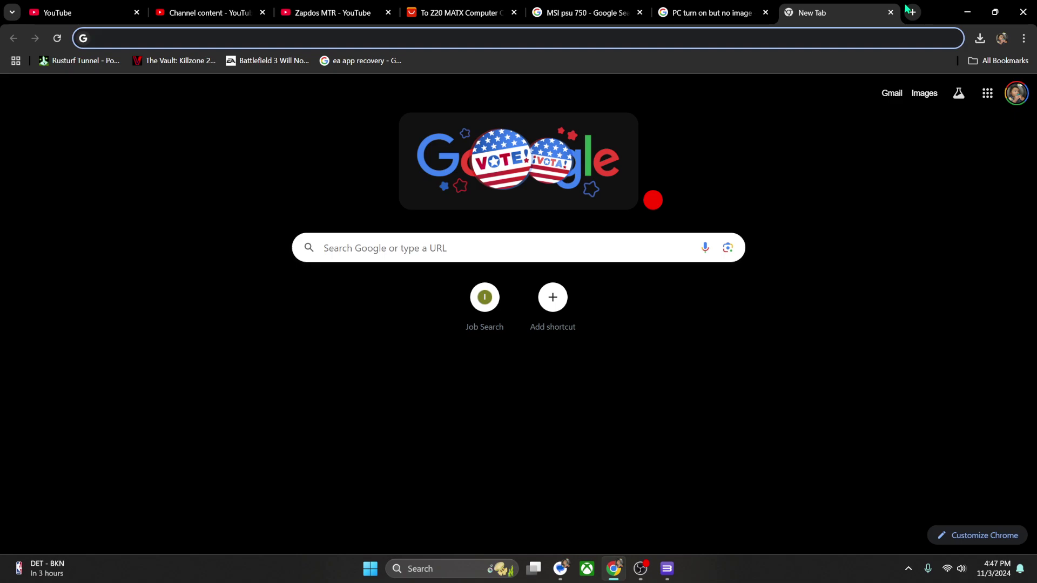
pyautogui.write('jaws ')
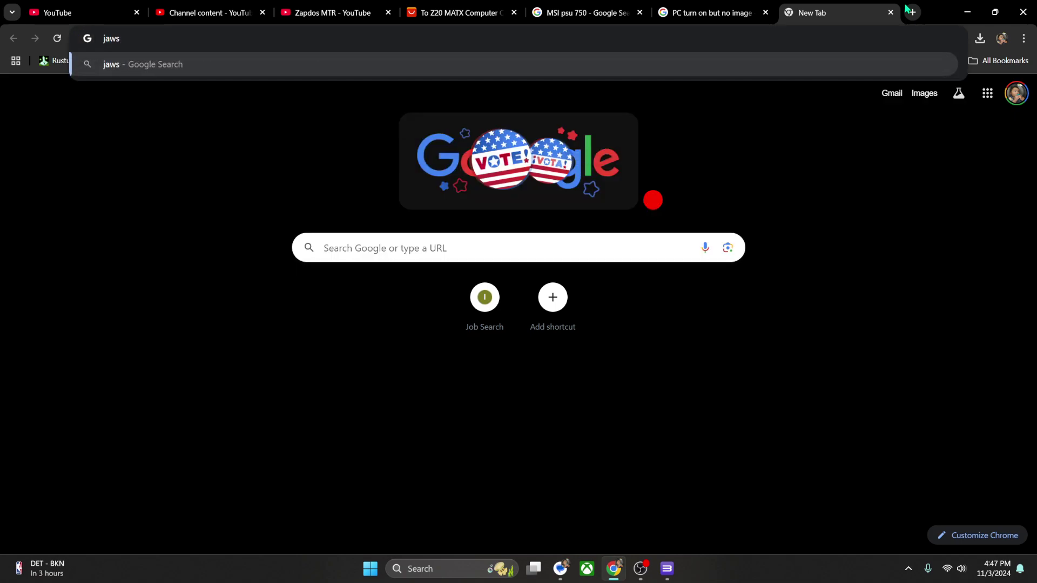
pyautogui.write('ram sti')
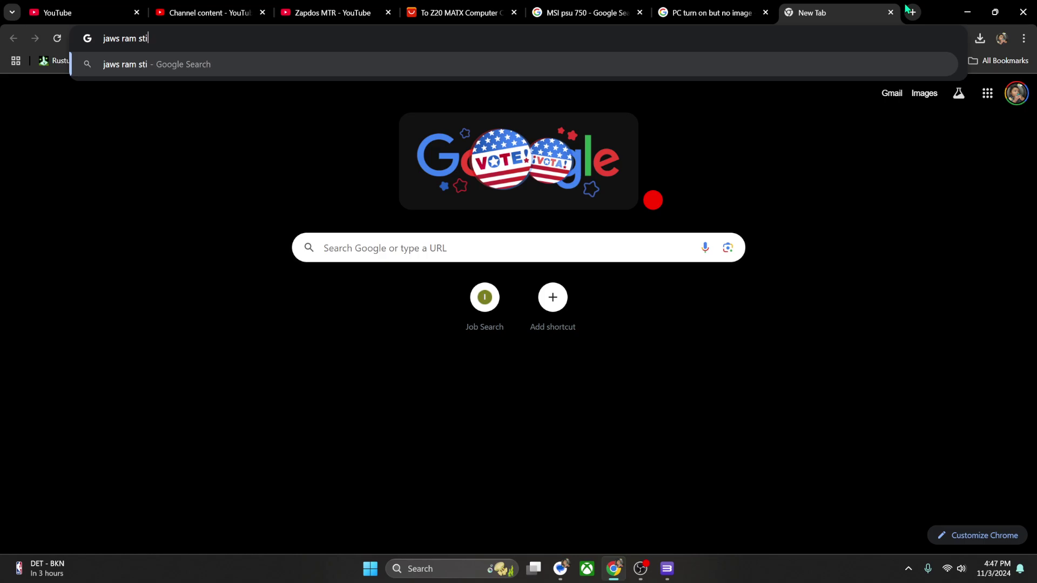
pyautogui.write('ck ddr5')
pyautogui.press('Return')
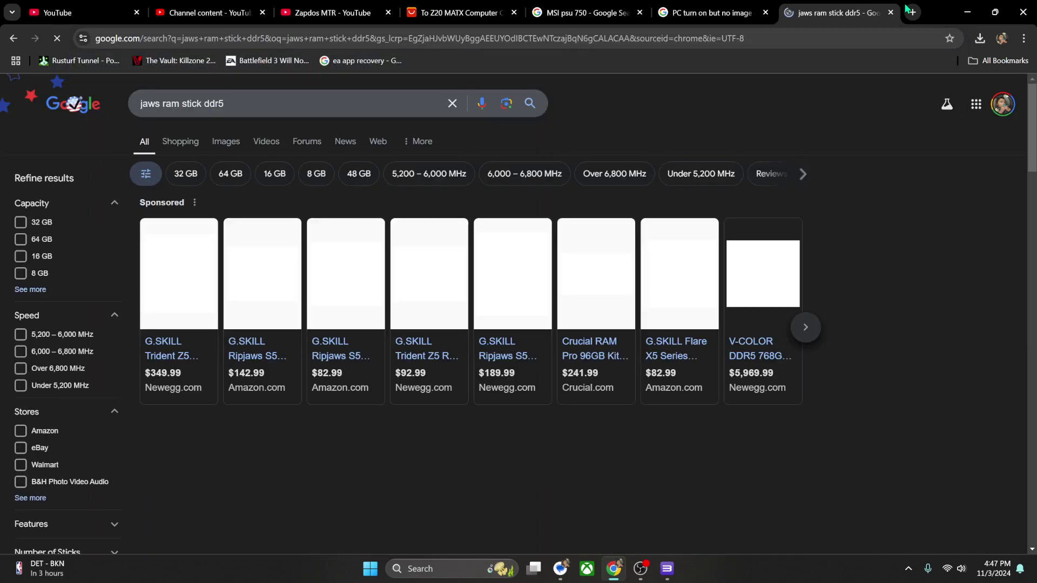
pyautogui.click(278, 314)
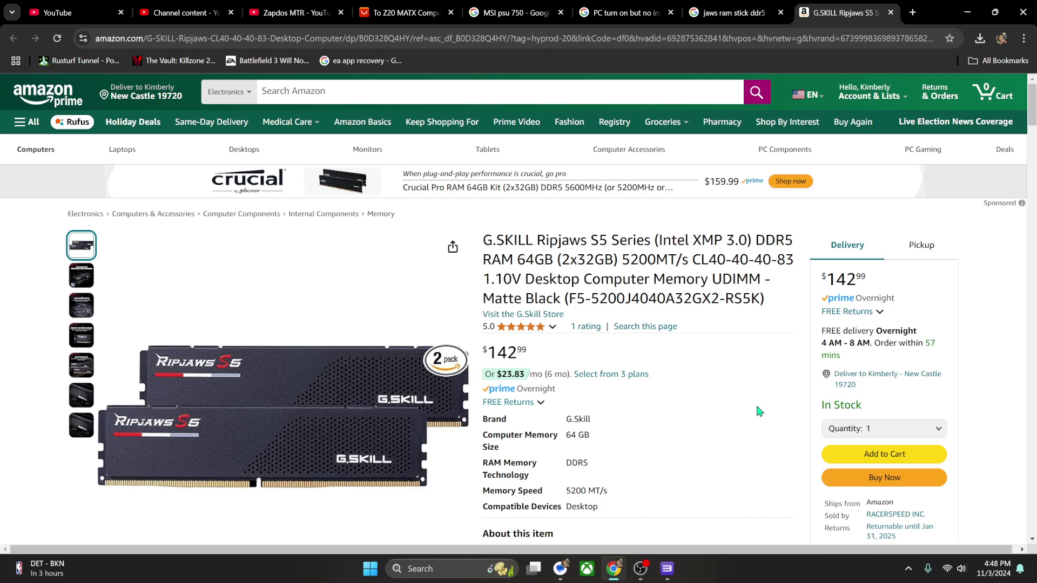
# Go back through the search tabs to Zapdos MTR and show the channel's Videos list
pyautogui.click(622, 12)
pyautogui.click(506, 9)
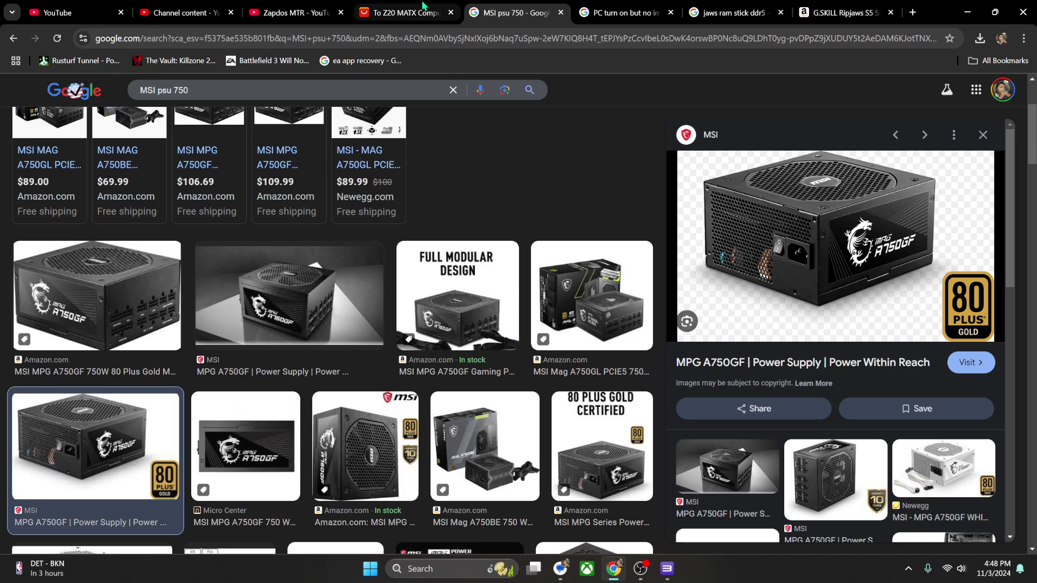
pyautogui.click(315, 7)
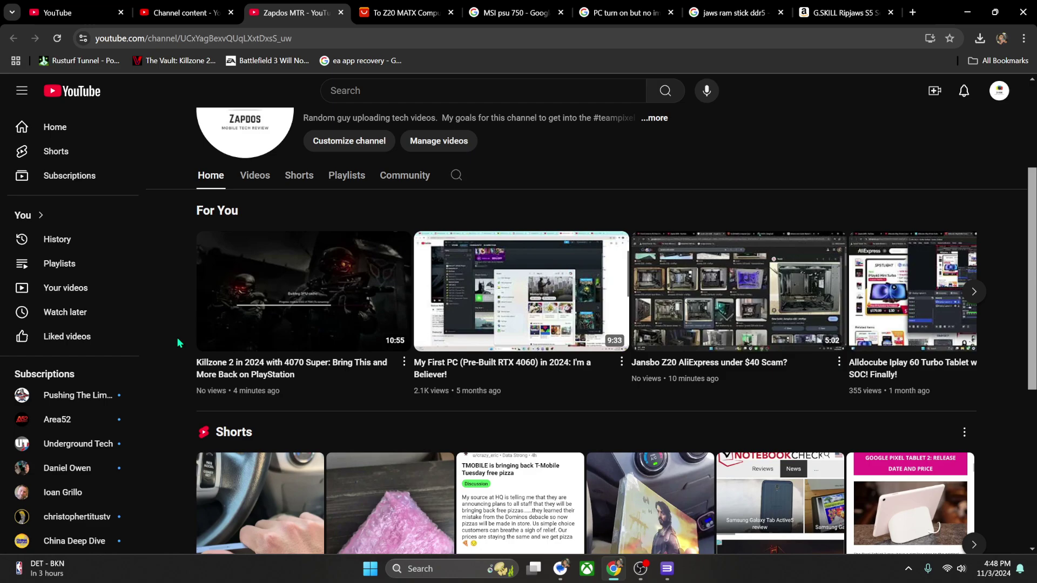
pyautogui.click(255, 176)
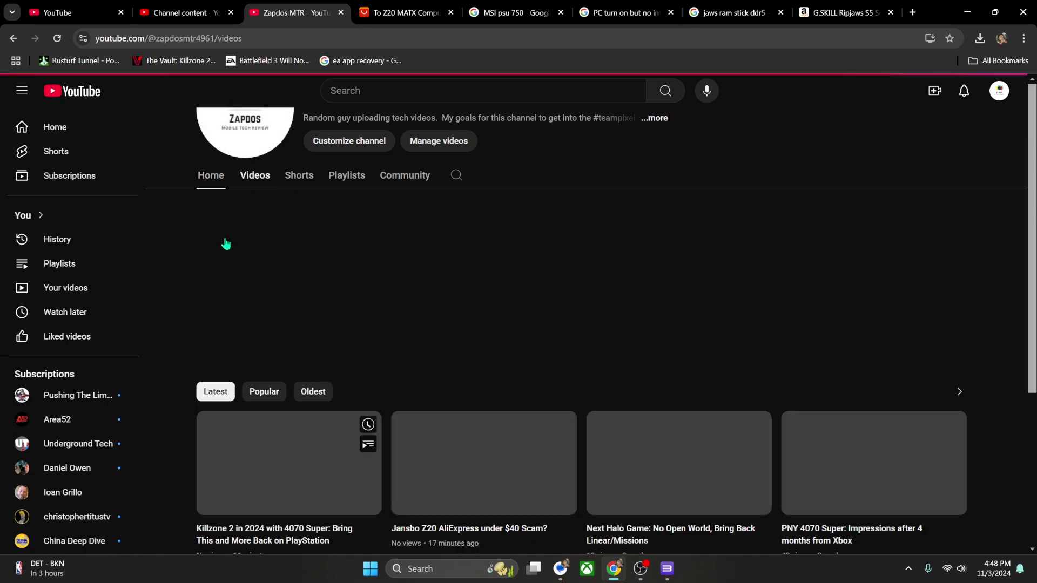